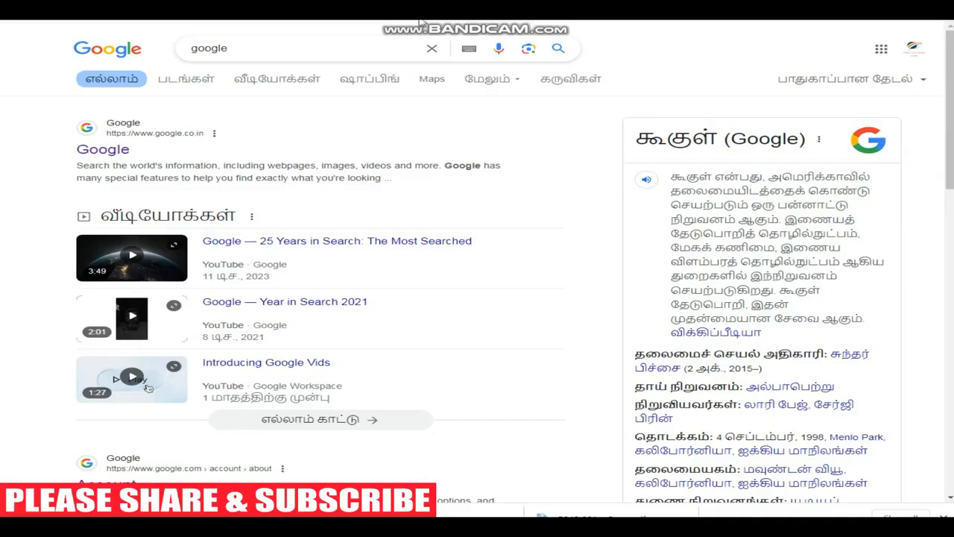
- Search the web for tnega and open the TNeGA e-Sevai website
left_click(297, 50)
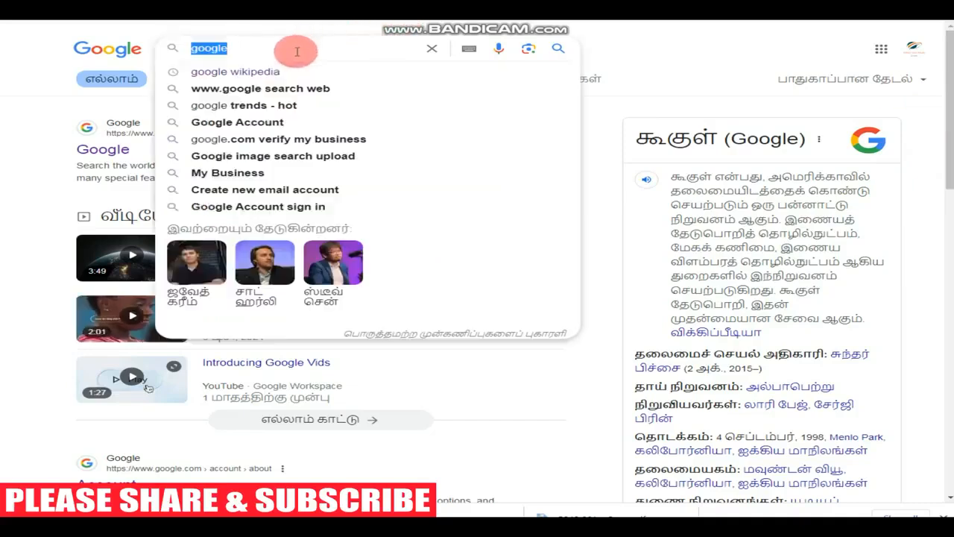
type("TNEG")
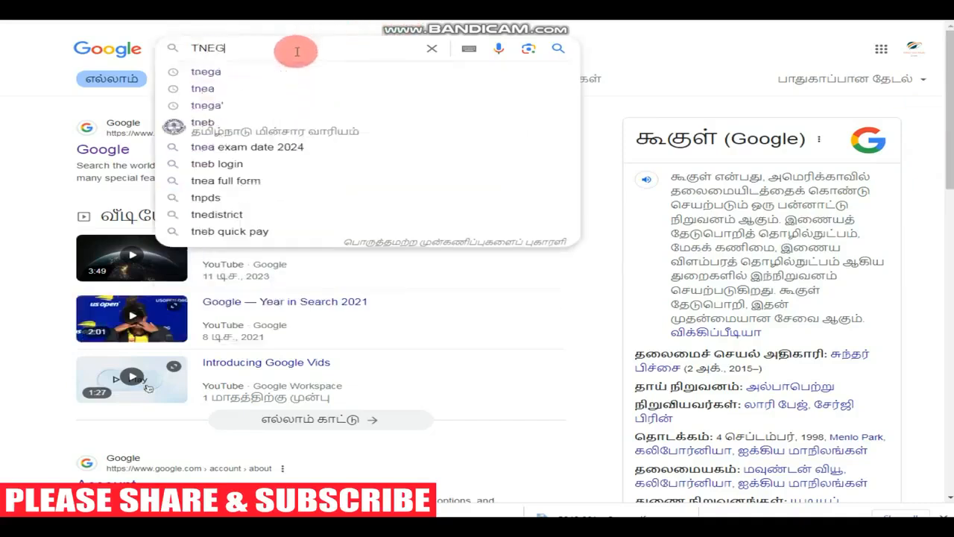
type("A")
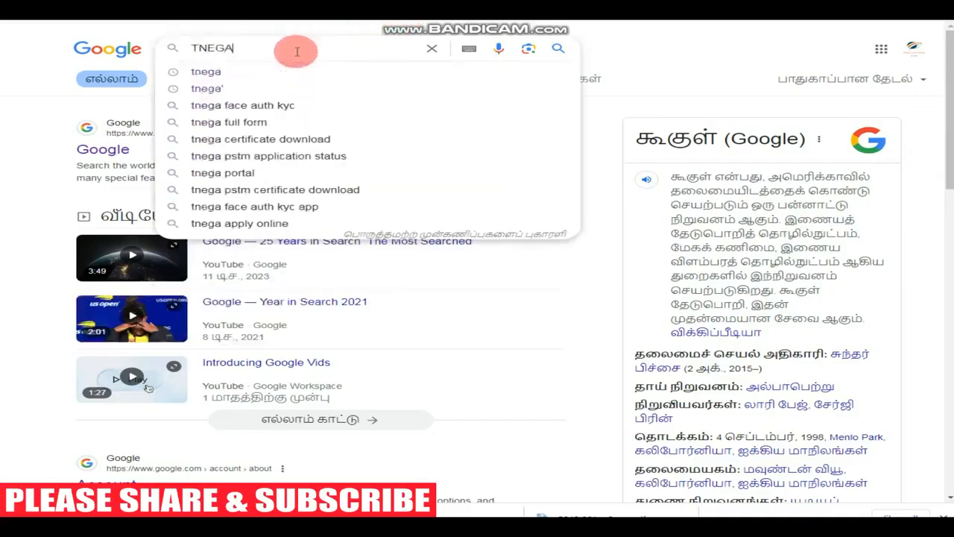
left_click(202, 74)
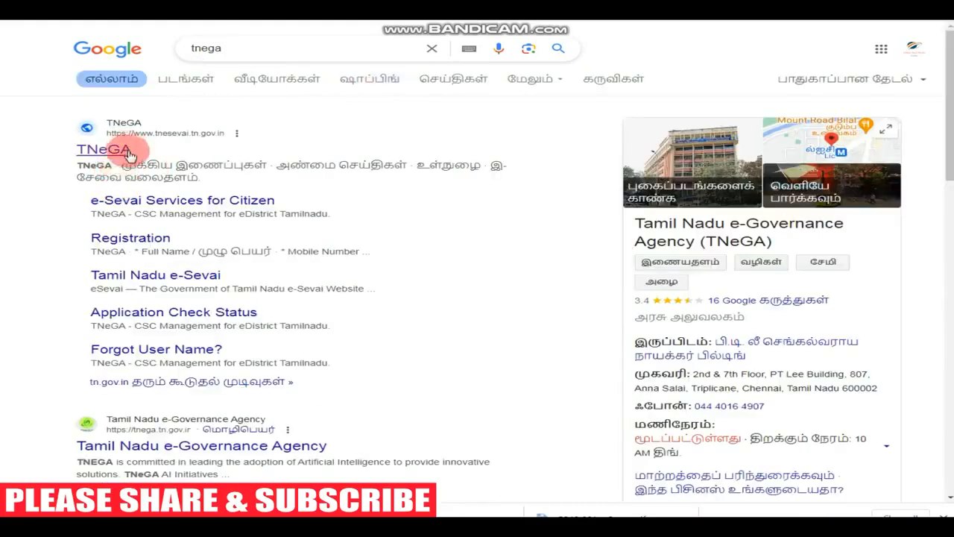
left_click(120, 152)
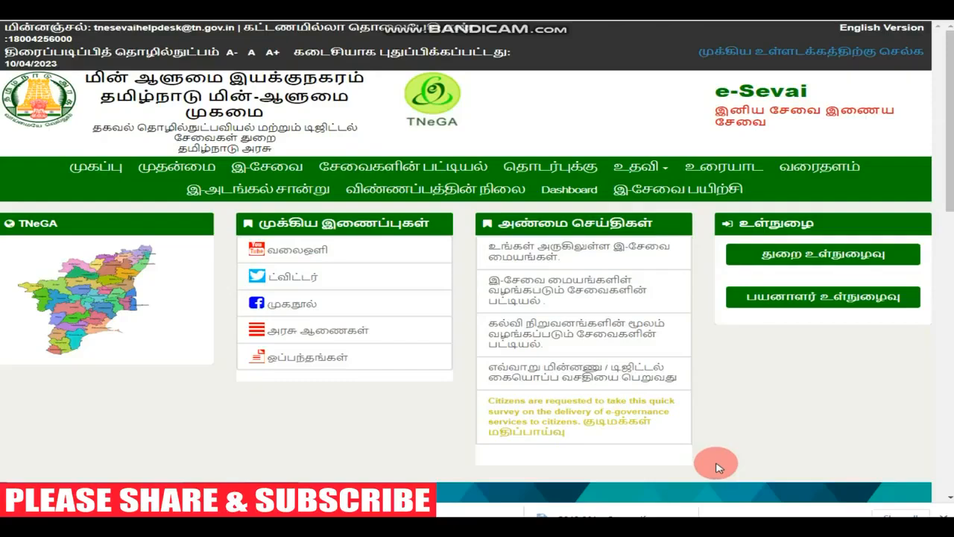
- Open the new-user registration form from the citizen login page and examine its name, district, mobile, Aadhaar, login ID and password fields
left_click(812, 305)
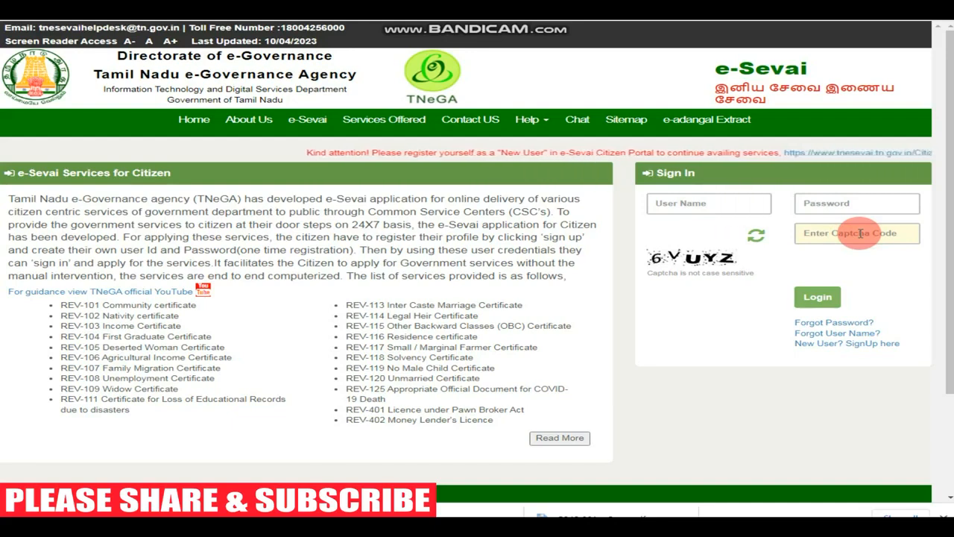
left_click(819, 344)
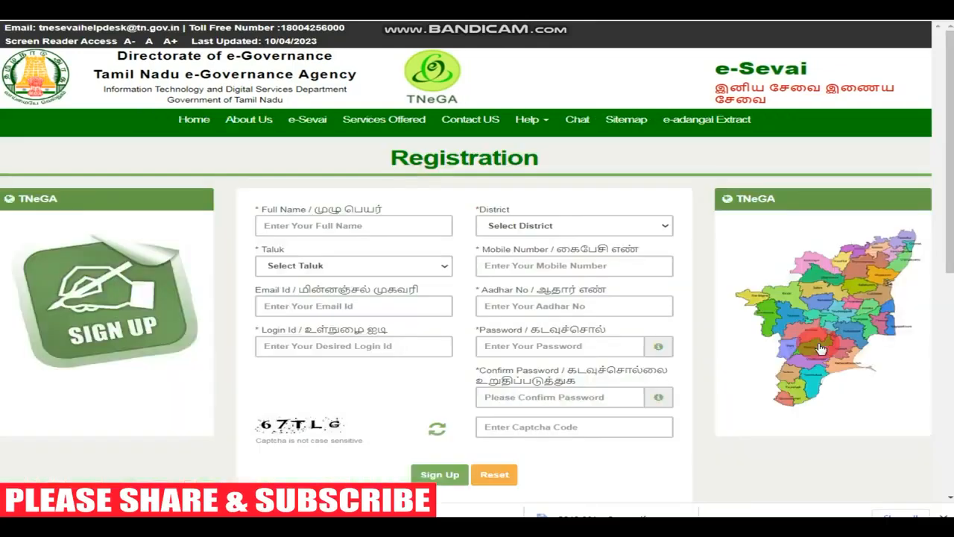
left_click(430, 233)
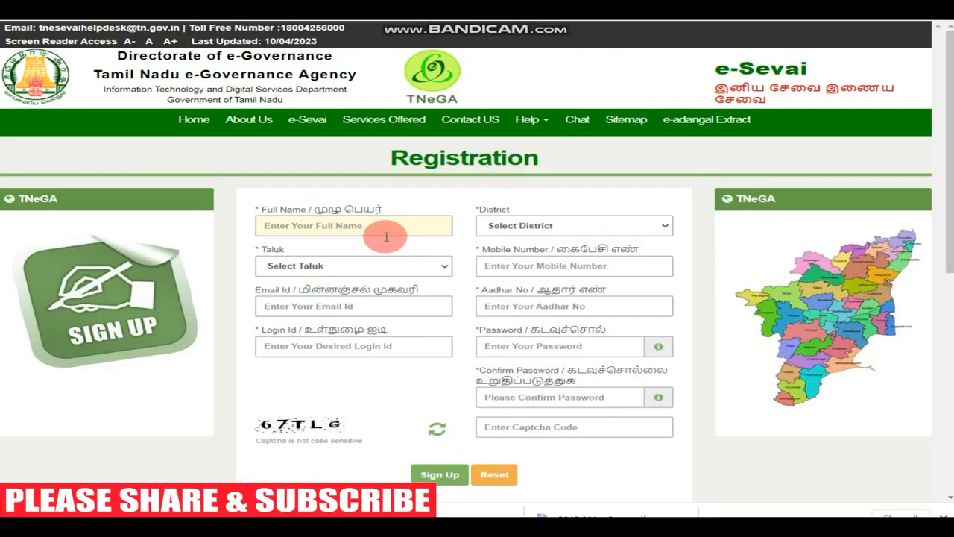
left_click(550, 229)
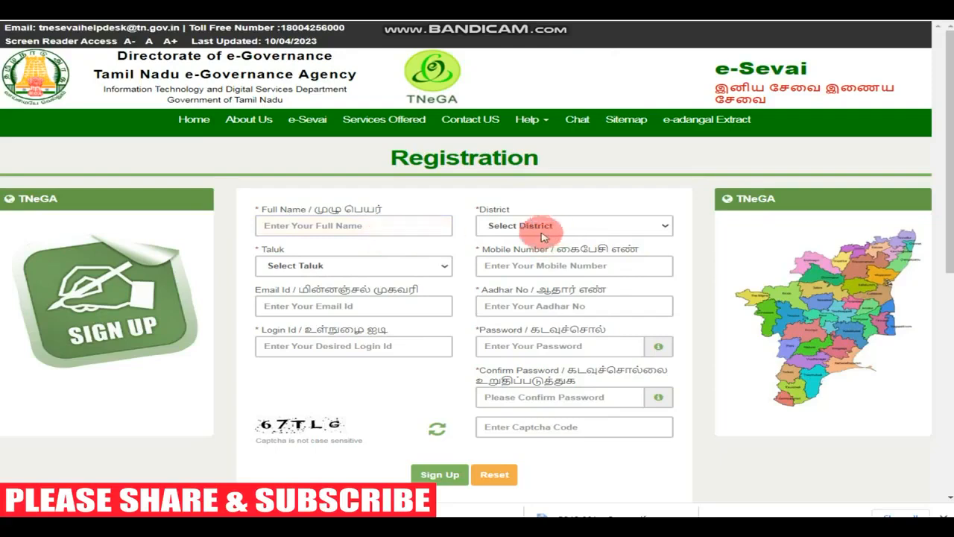
key("Tab")
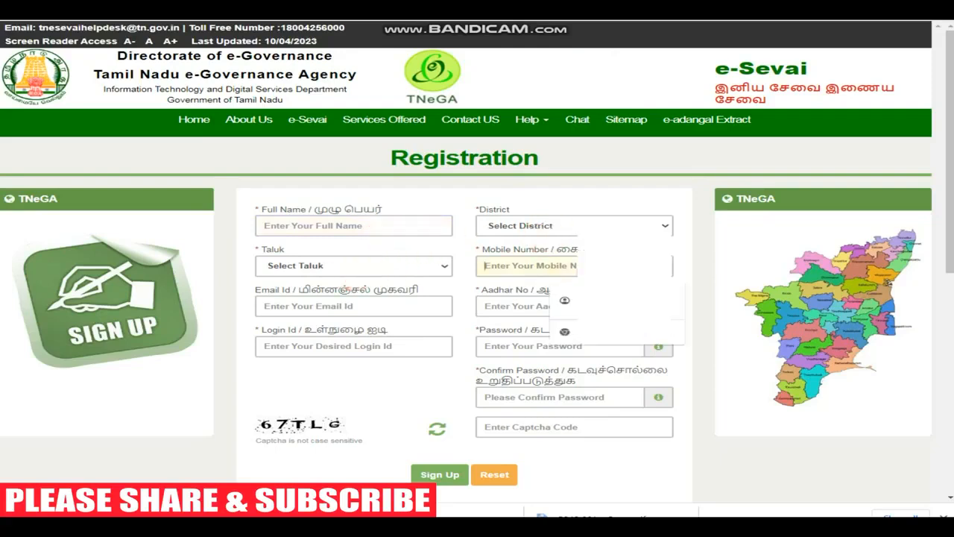
left_click(498, 307)
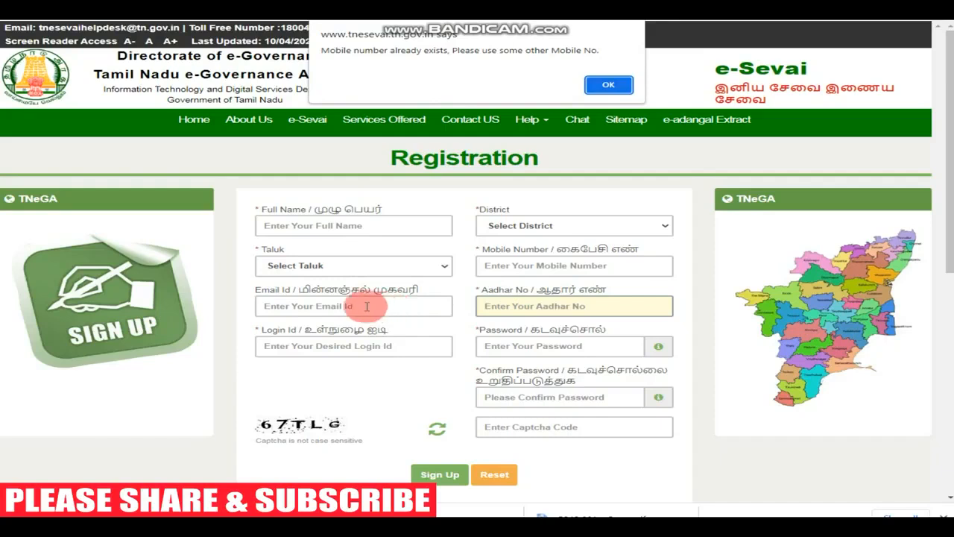
key("Return")
left_click(363, 350)
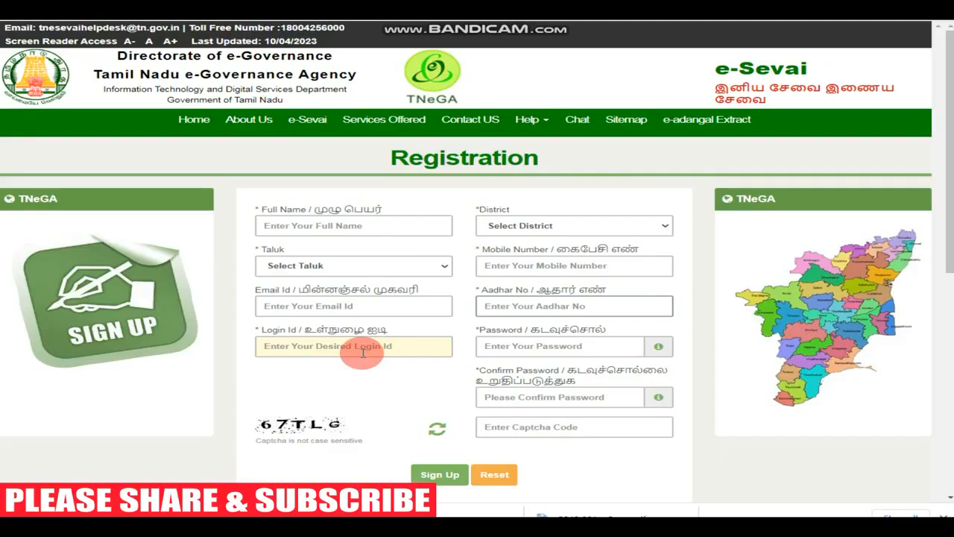
left_click(530, 345)
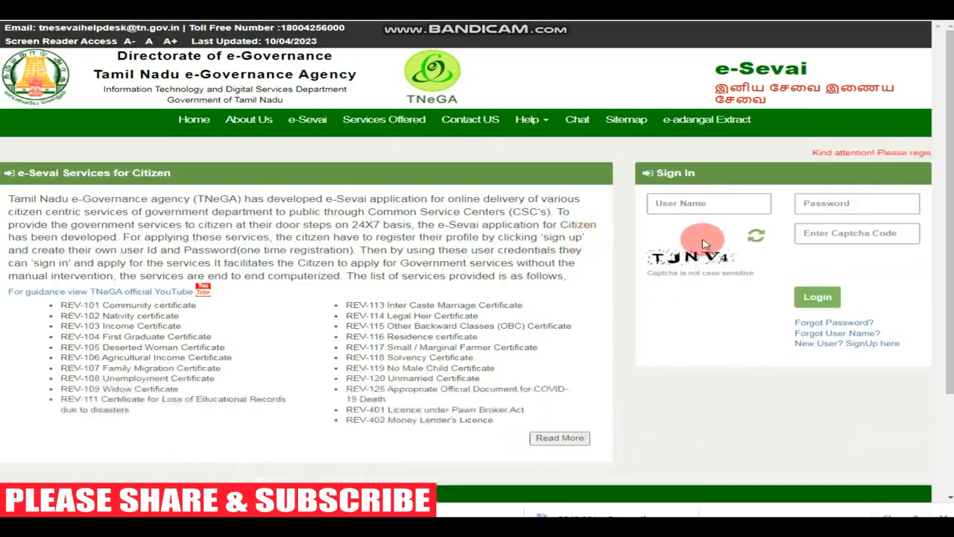
- Examine the user name, password and captcha fields of the citizen sign-in form
left_click(695, 203)
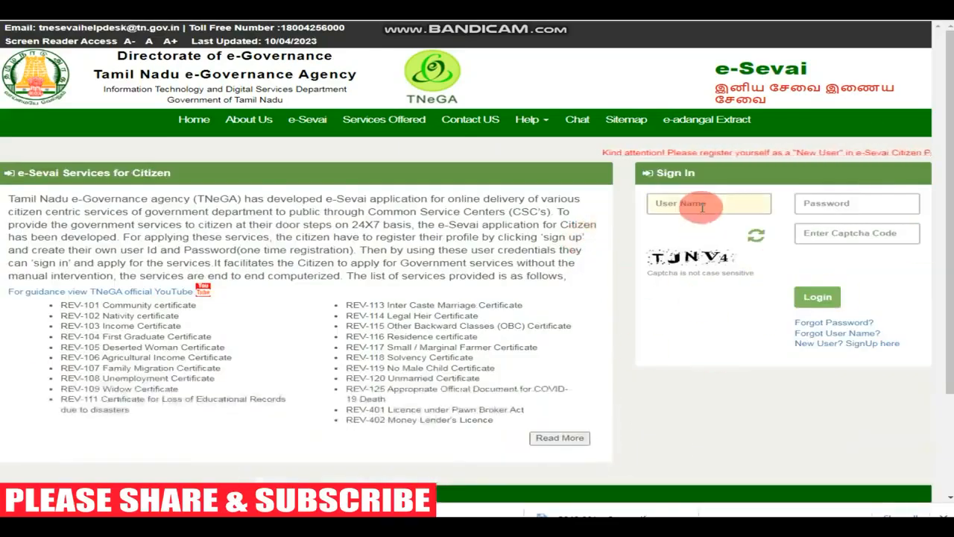
left_click(825, 204)
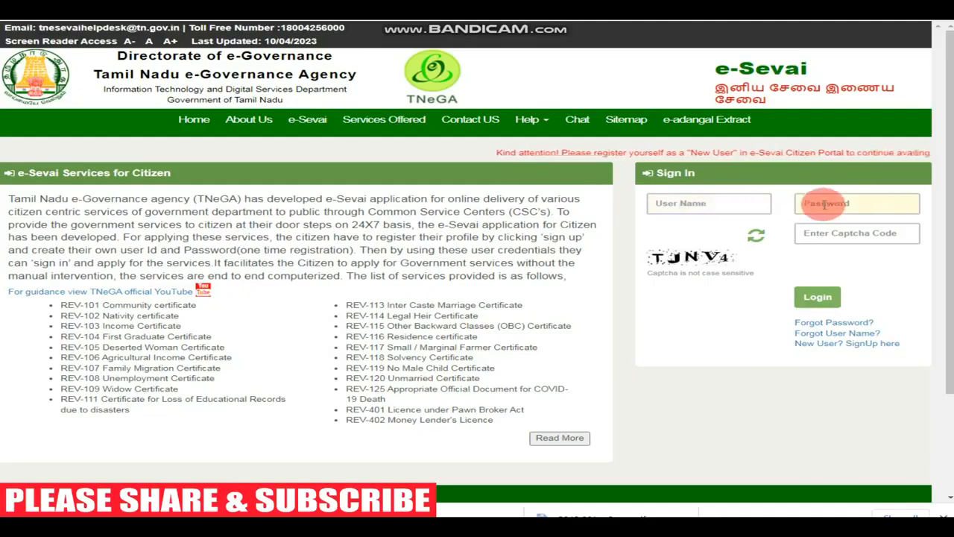
left_click(818, 243)
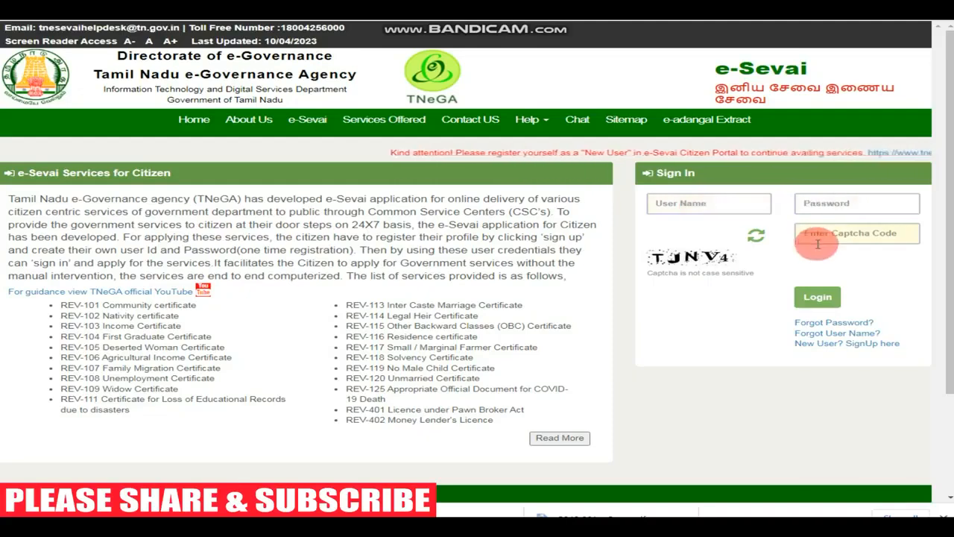
left_click(818, 296)
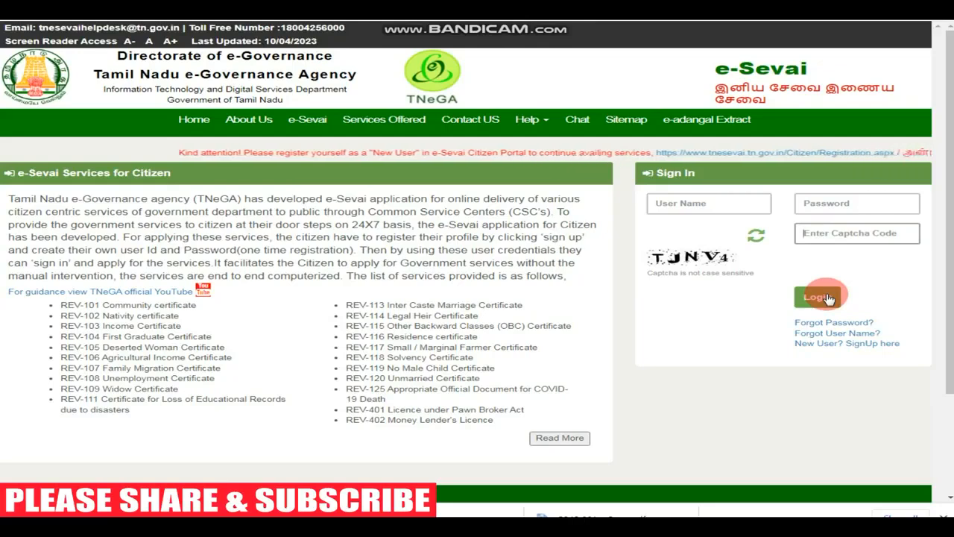
left_click(833, 297)
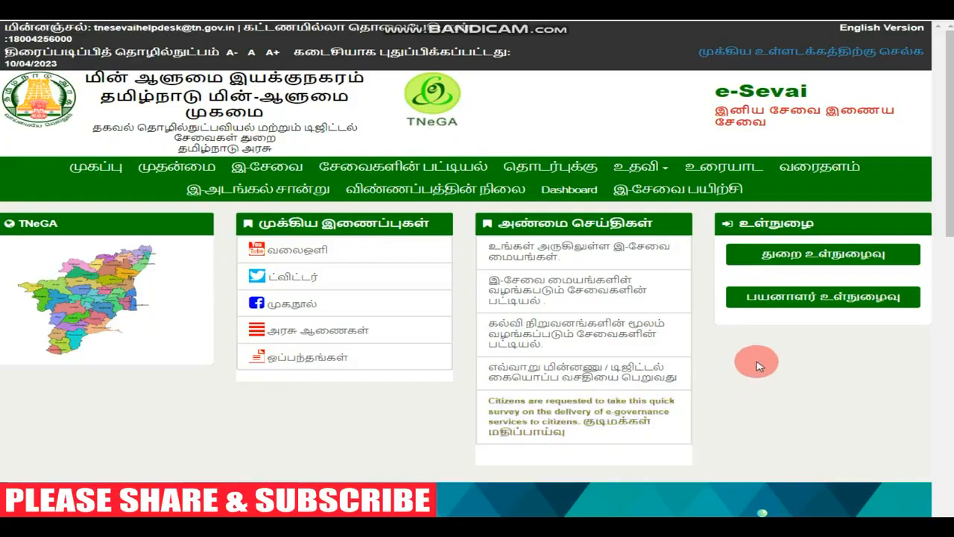
- Open the citizen login page and sign in with the account's user name, password and captcha code
left_click(781, 303)
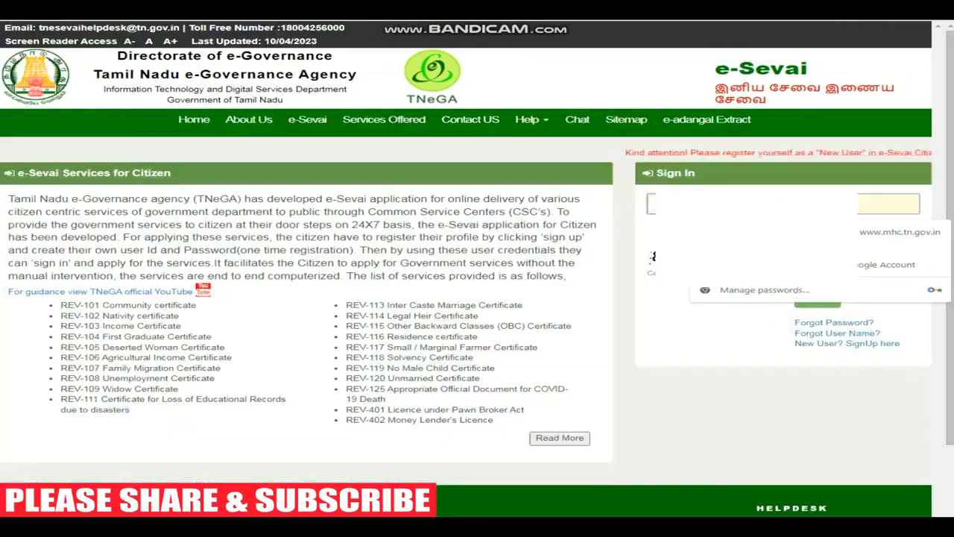
left_click(684, 336)
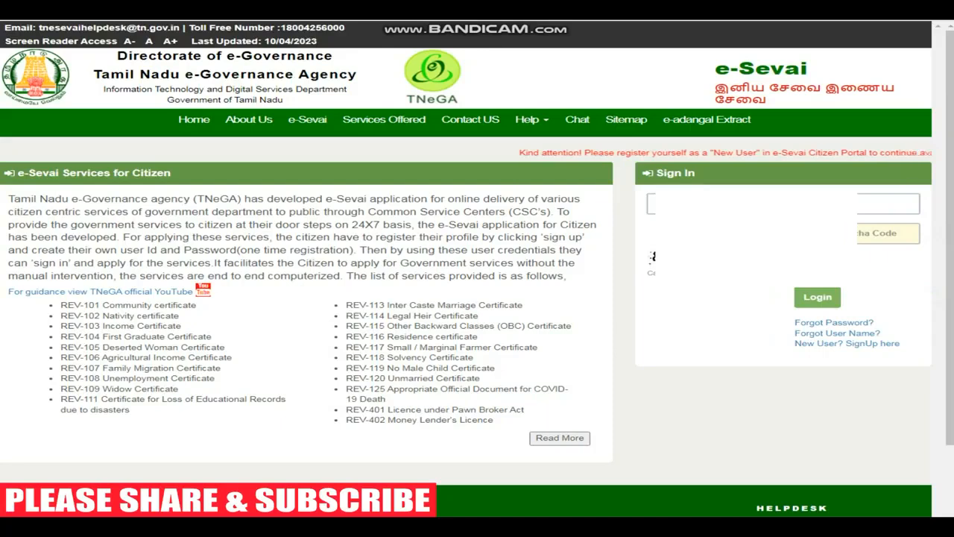
left_click(805, 298)
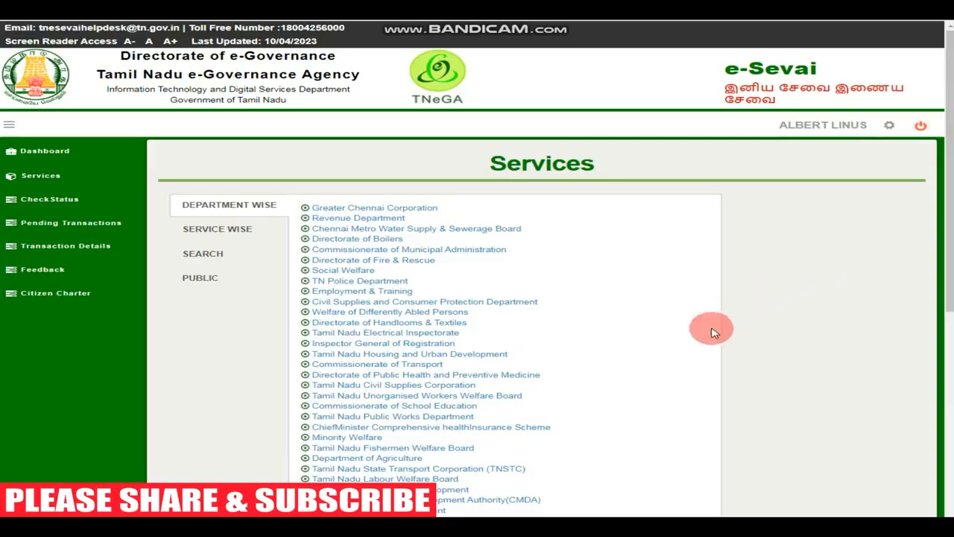
- Open the REV-104 First Graduate Certificate service of the Revenue Department
double_click(542, 163)
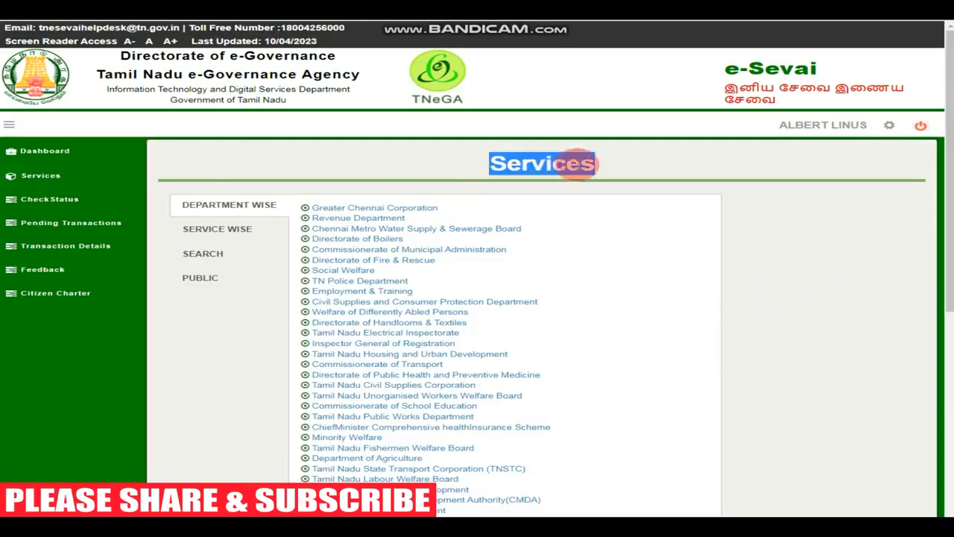
left_click(588, 181)
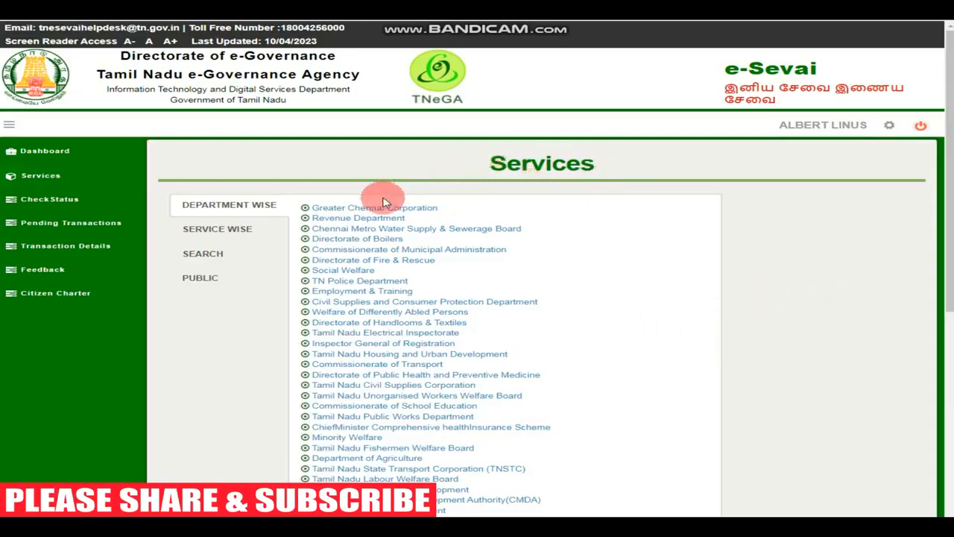
left_click(334, 221)
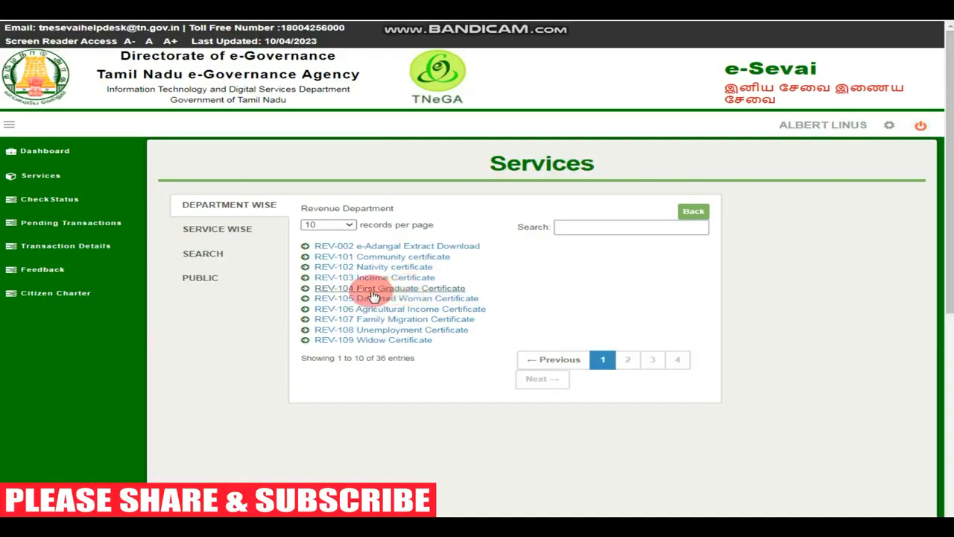
left_click(441, 292)
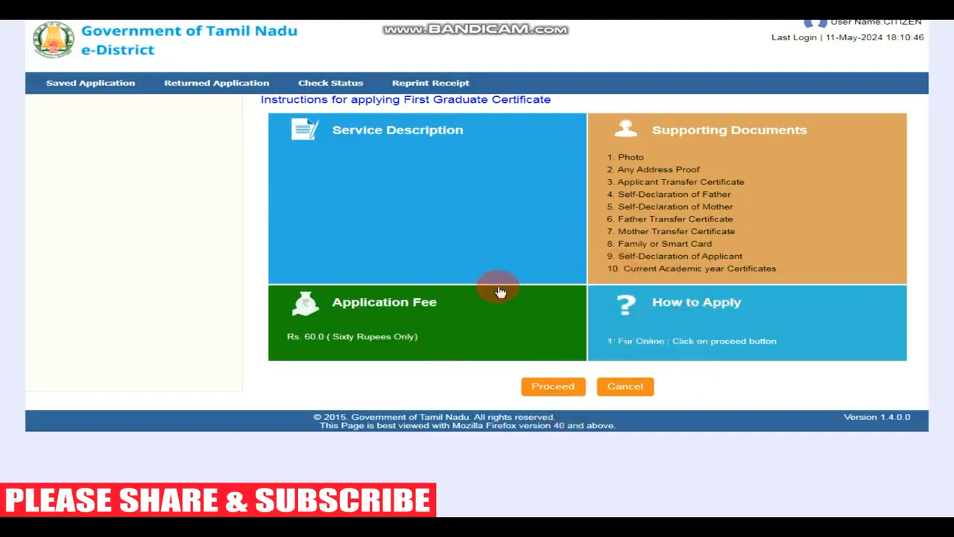
- Proceed with the First Graduate Certificate application and open the CAN registration form for an applicant without a CAN number
left_click(551, 391)
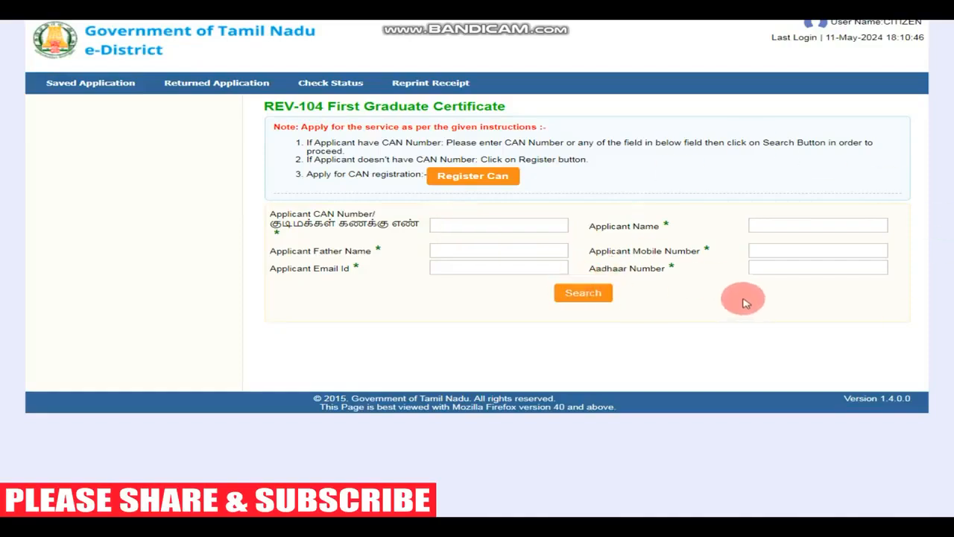
left_click(776, 269)
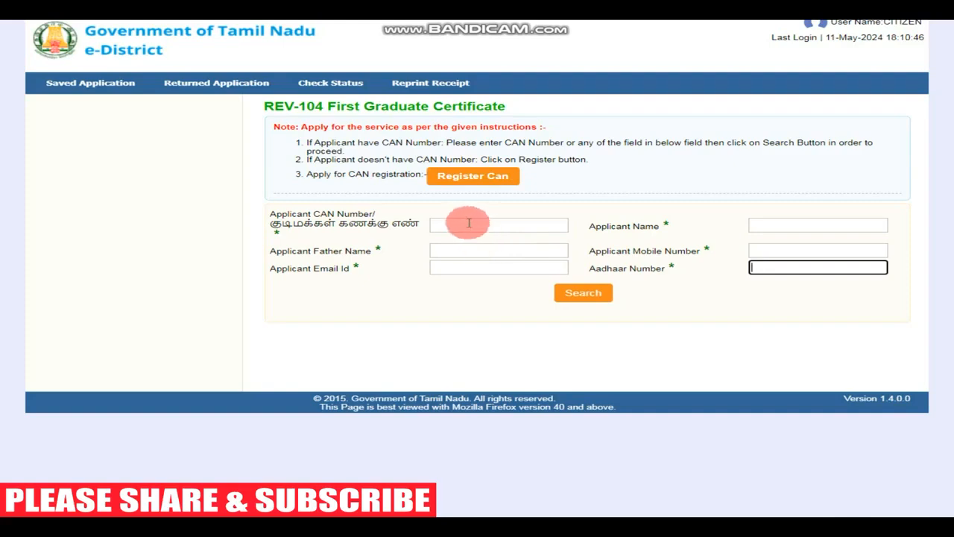
left_click(468, 183)
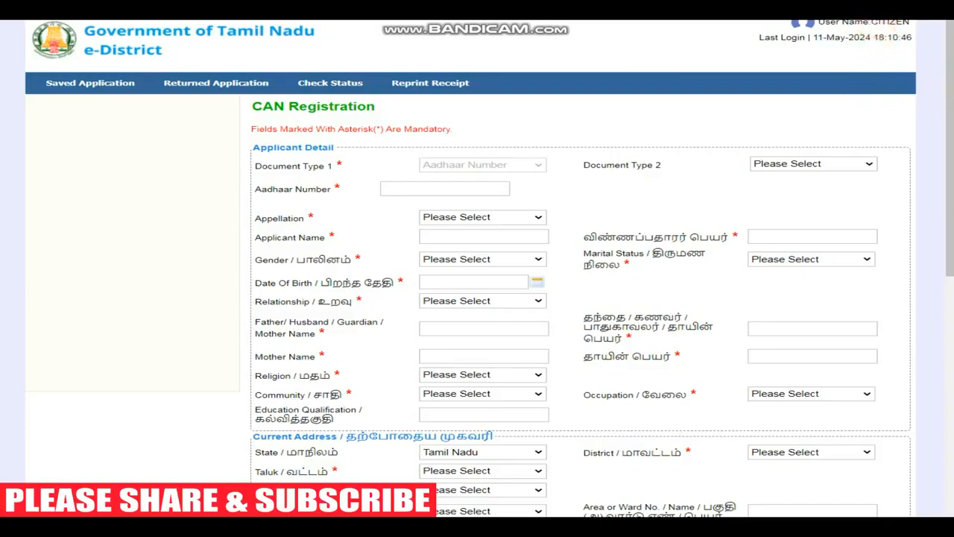
- Examine the Aadhaar number field and the Appellation choices in the applicant details of the CAN registration form
left_click(948, 106)
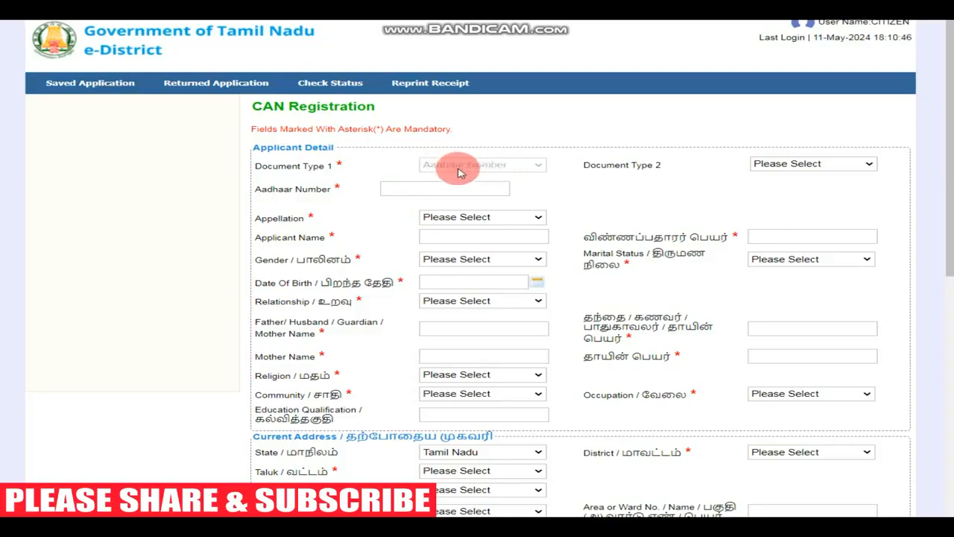
left_click(403, 189)
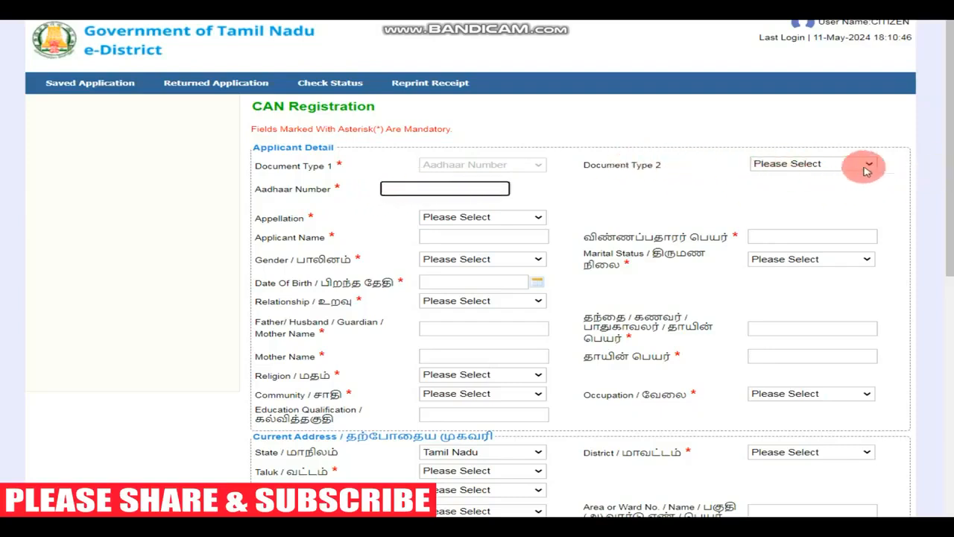
left_click_drag(953, 170, 952, 194)
left_click_drag(953, 273, 953, 315)
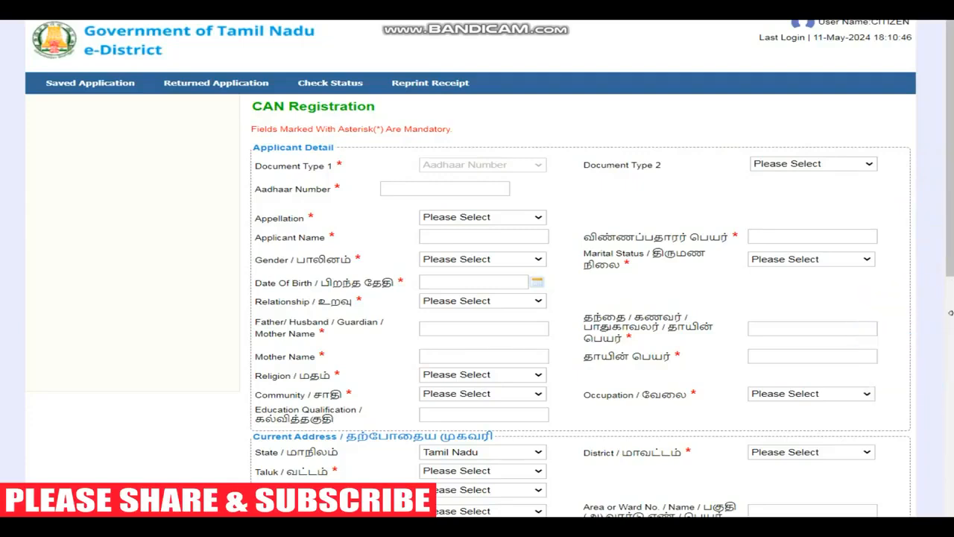
left_click(468, 218)
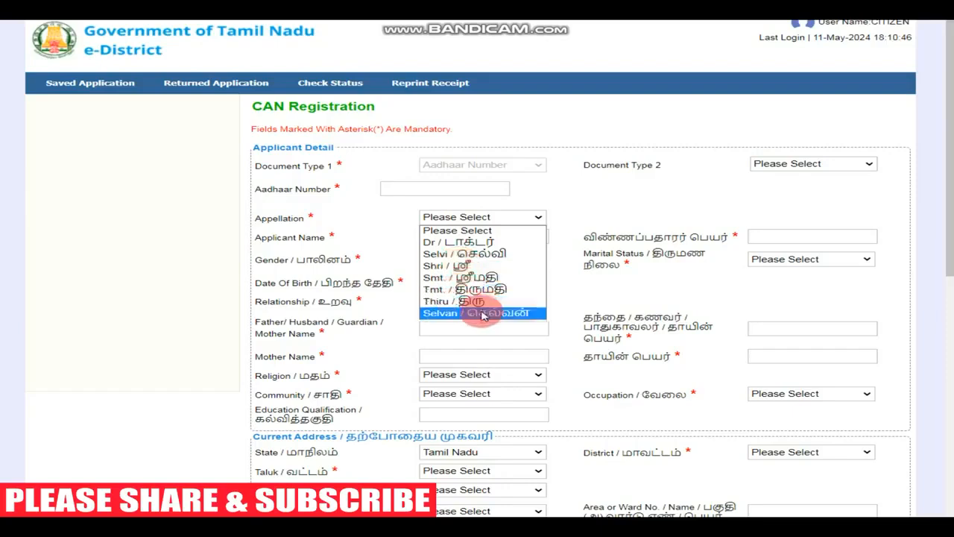
left_click(594, 287)
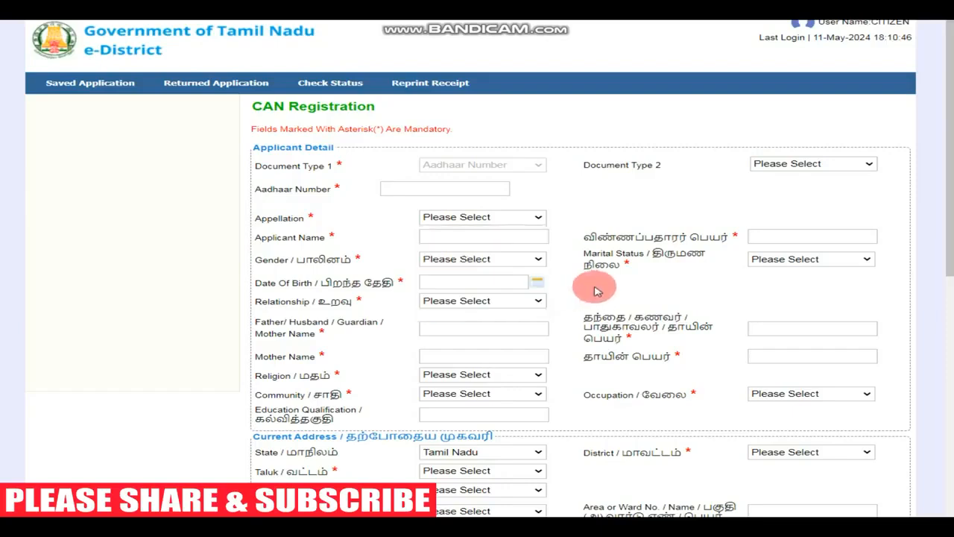
left_click(487, 218)
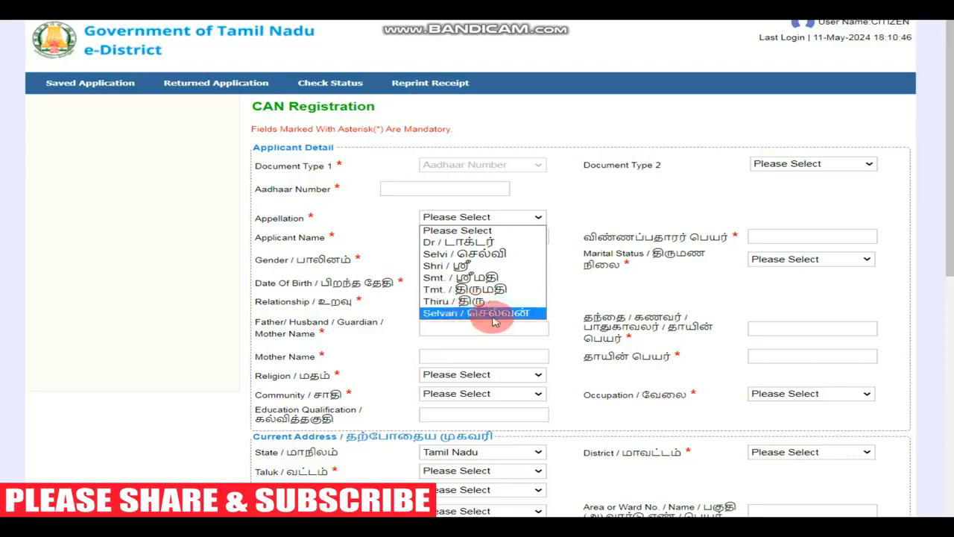
left_click(583, 289)
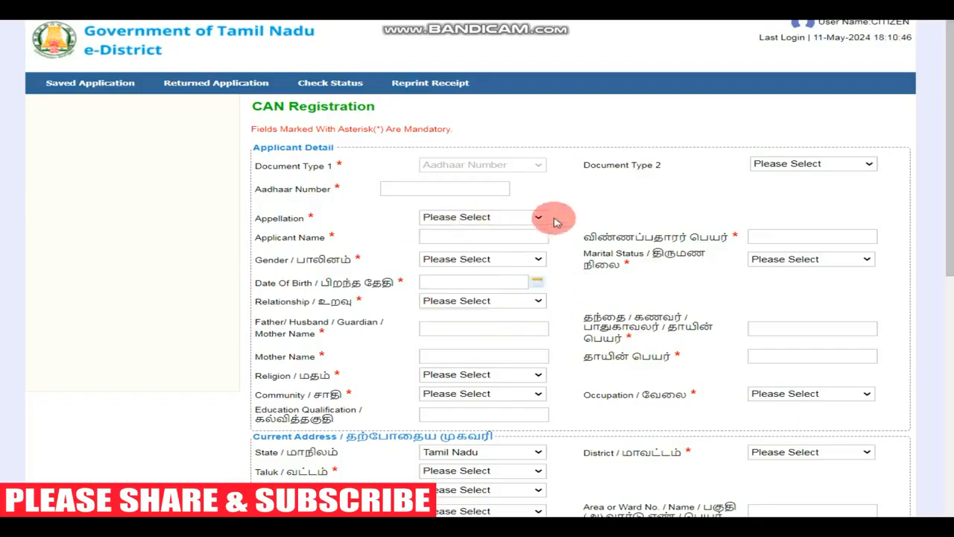
- Examine the English and Tamil applicant name, Gender, Marital Status and Date of Birth fields in the applicant details
left_click(437, 237)
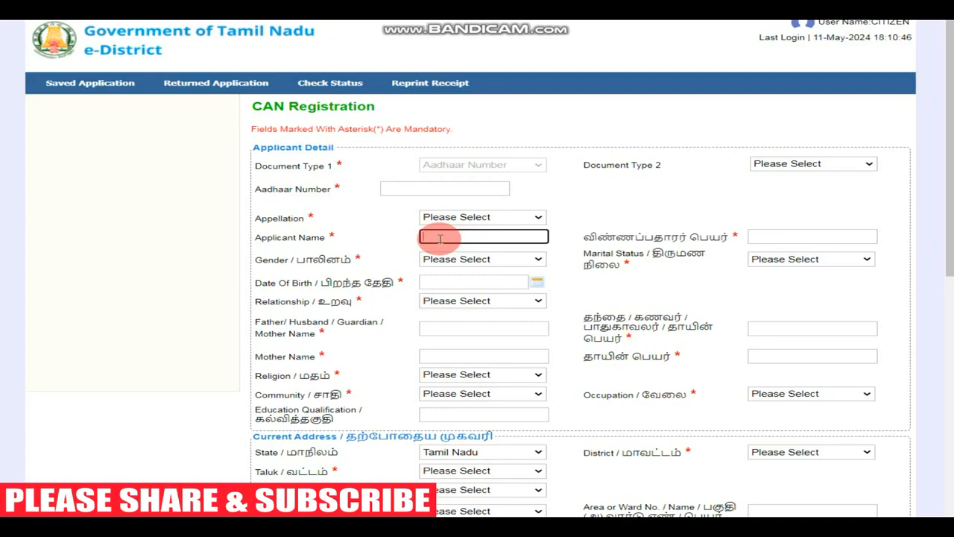
left_click(783, 235)
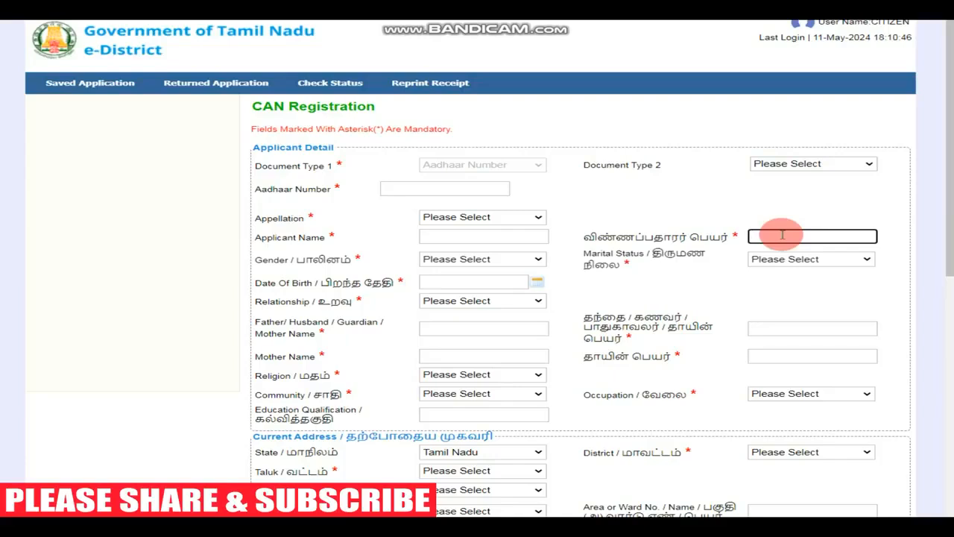
left_click(490, 261)
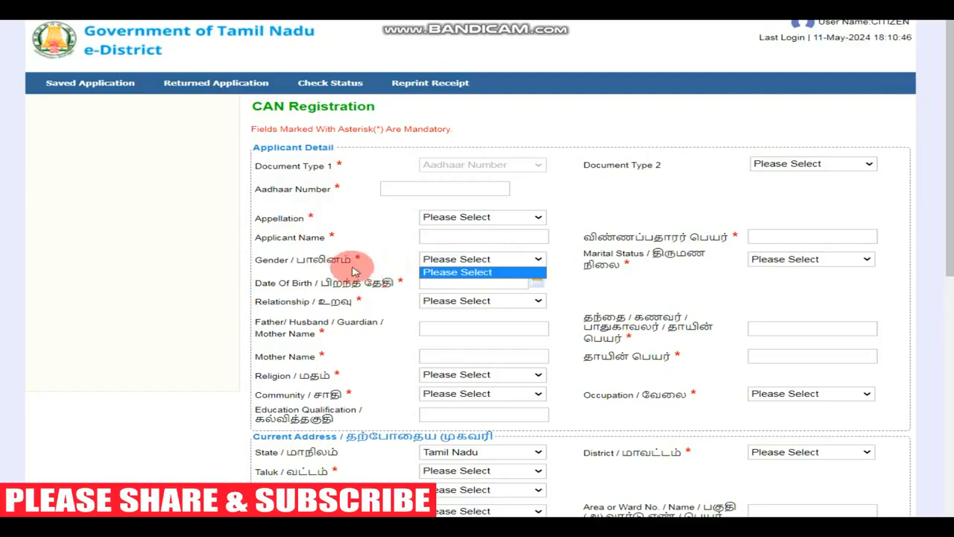
left_click(545, 290)
left_click(639, 284)
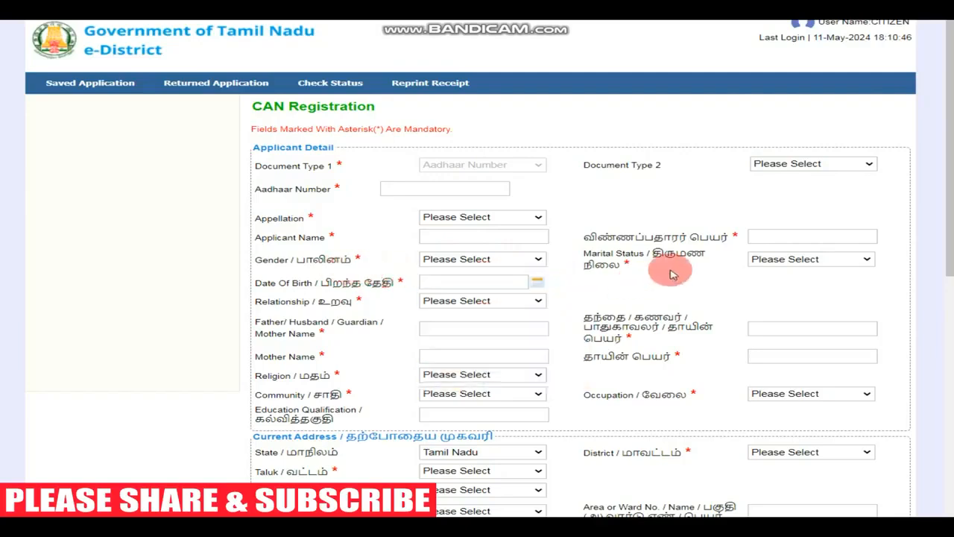
left_click(777, 264)
left_click(690, 289)
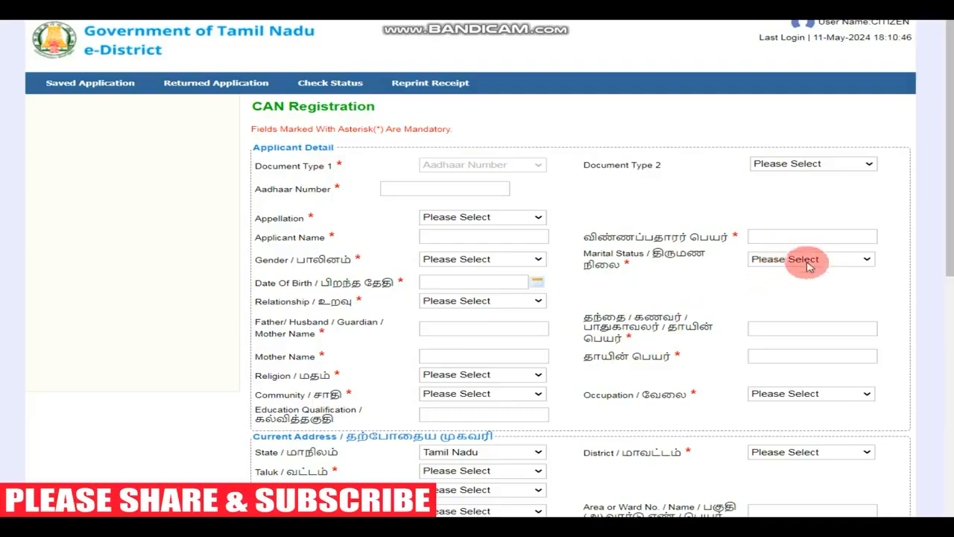
left_click(464, 282)
left_click(703, 303)
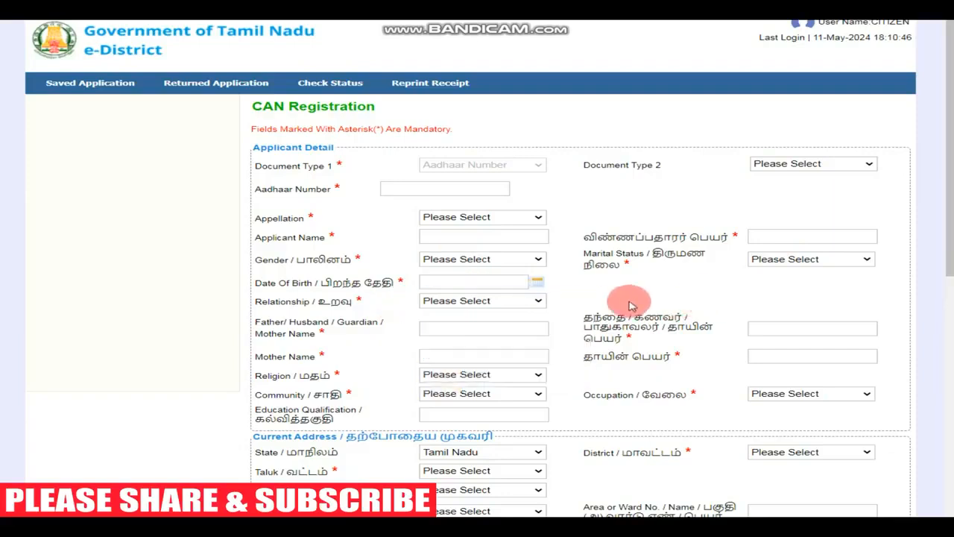
- Examine the Relationship, parent name, Religion and Community fields, plus the address and contact sections of the CAN registration form
left_click(483, 300)
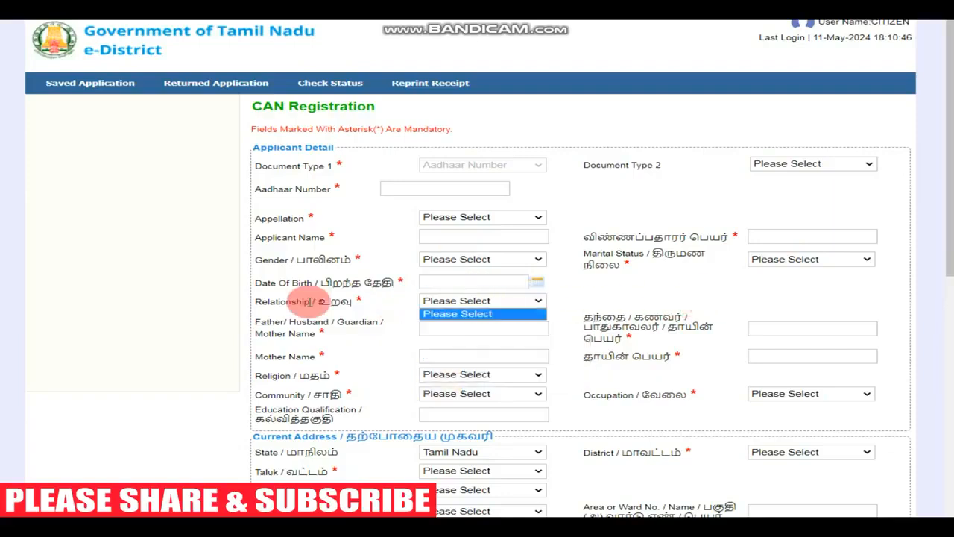
left_click(585, 286)
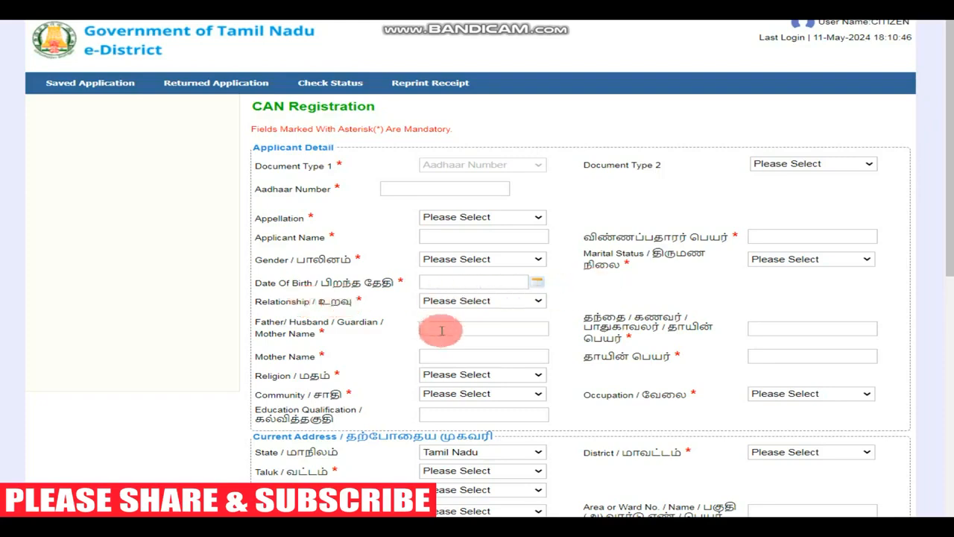
left_click(442, 328)
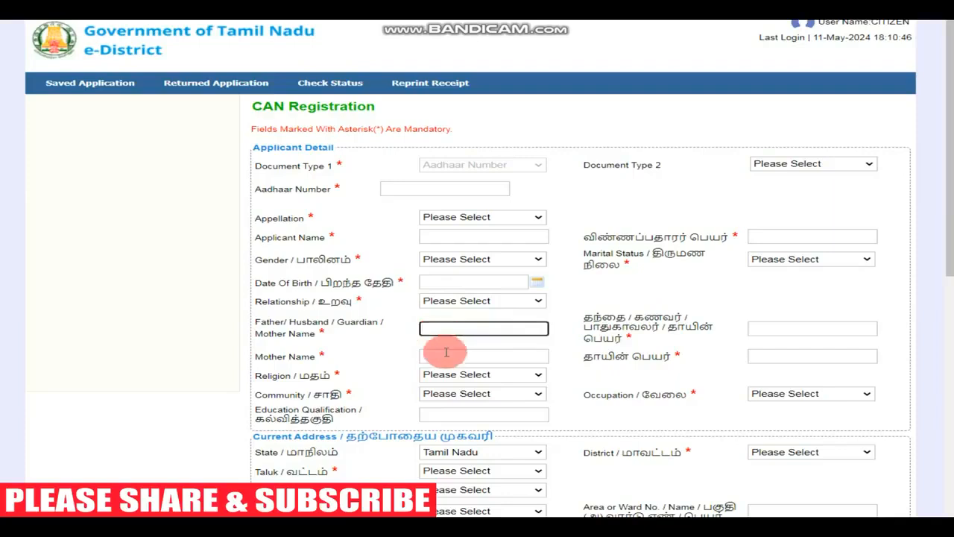
left_click(449, 355)
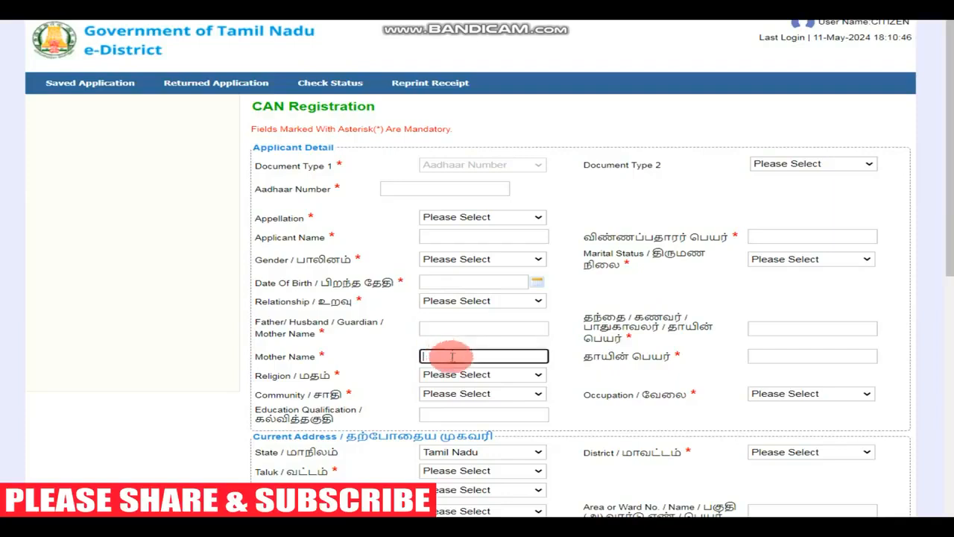
left_click(458, 376)
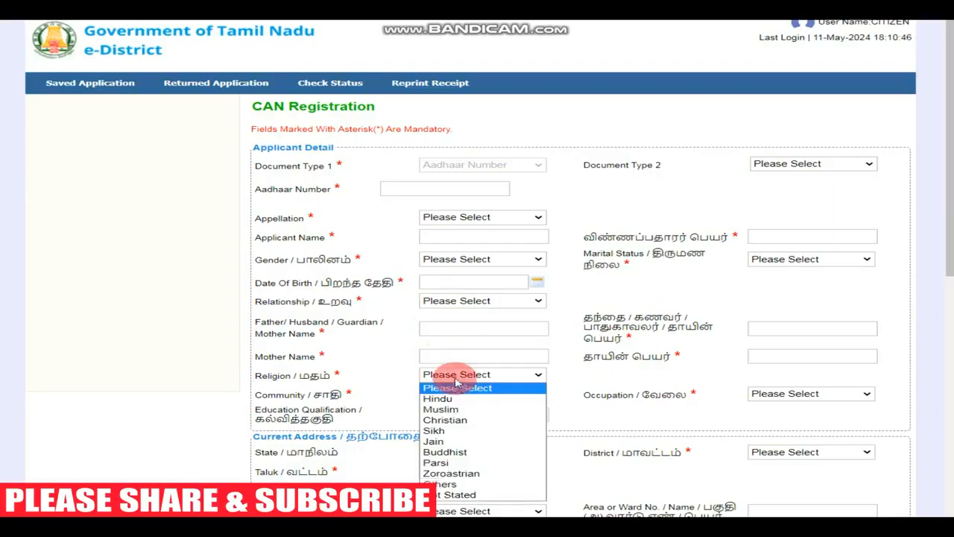
left_click(458, 384)
left_click(469, 393)
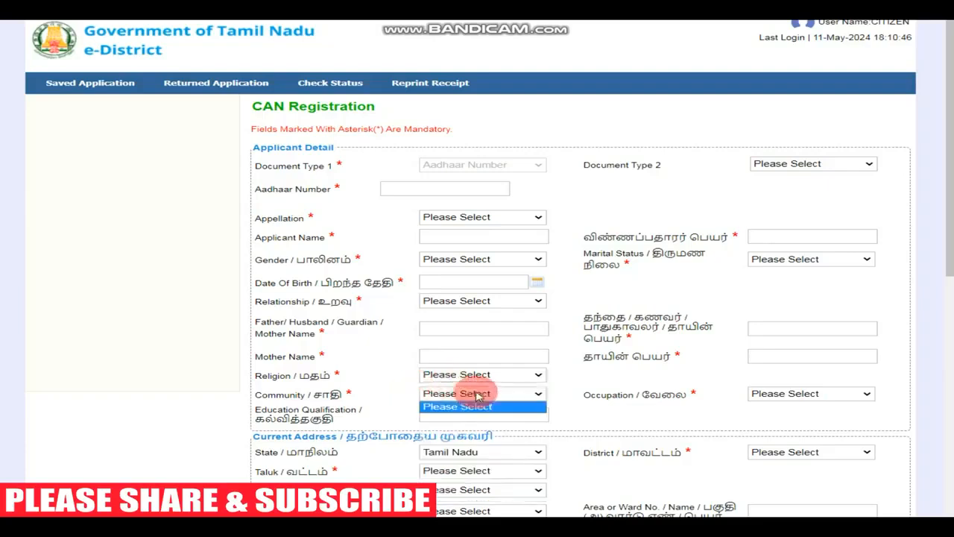
left_click(425, 403)
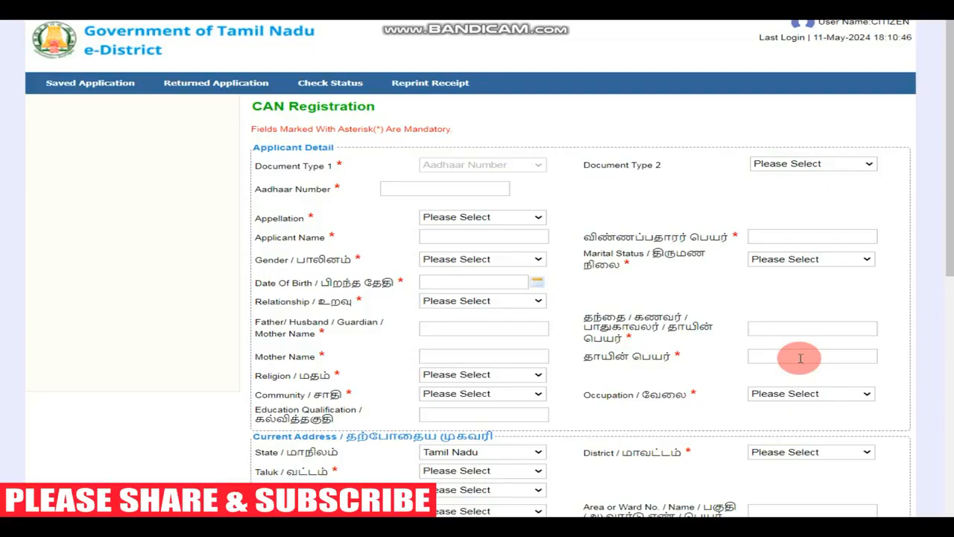
left_click_drag(939, 268, 939, 432)
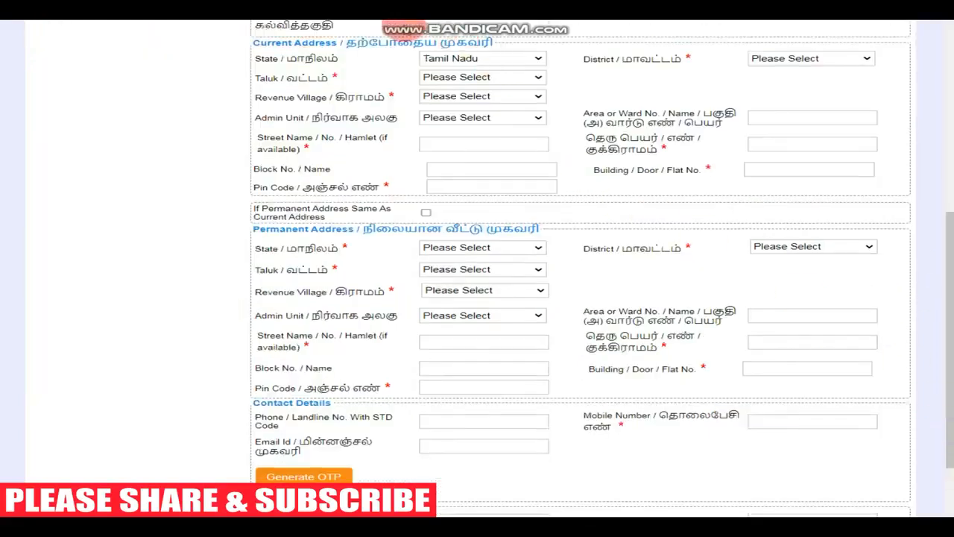